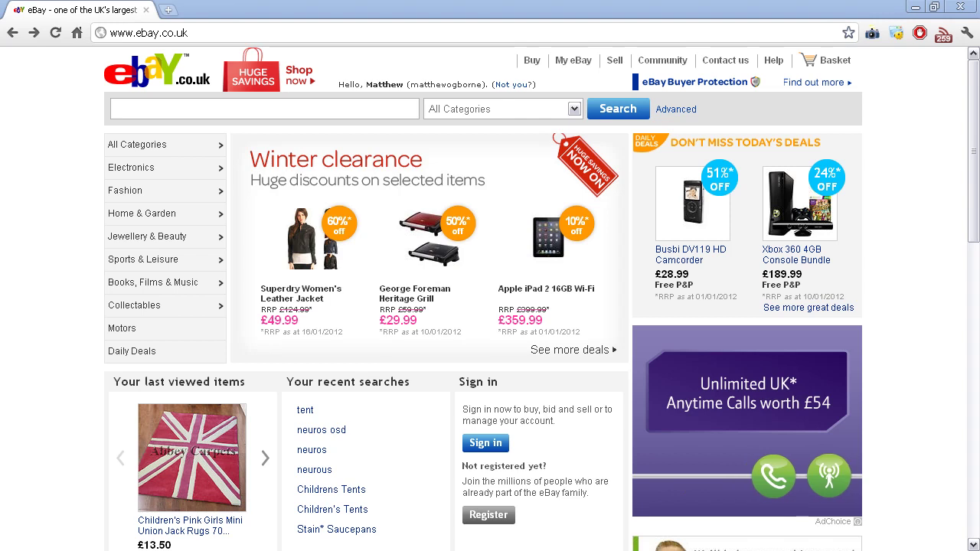
Step: Search eBay for 'tent' and scroll through the 22,241 results
left_click(141, 108)
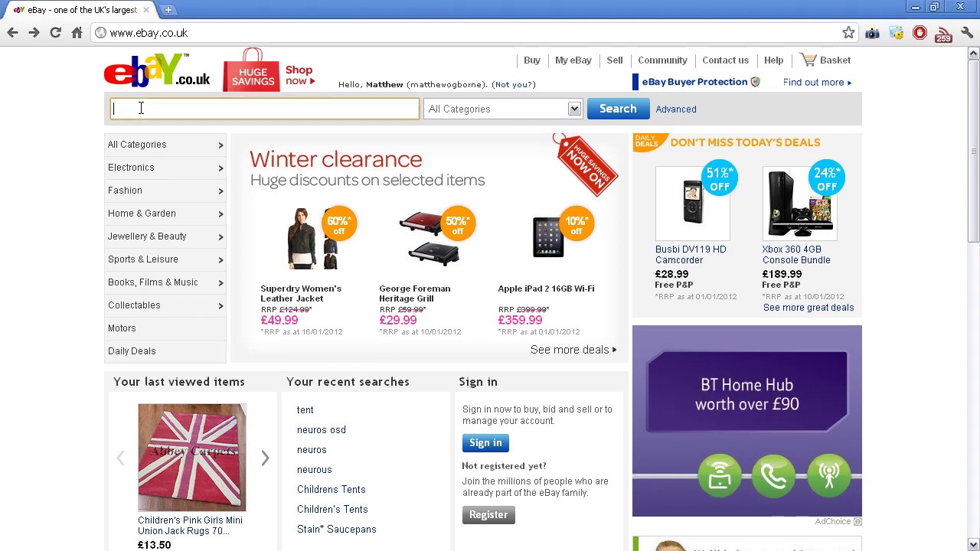
type("tent")
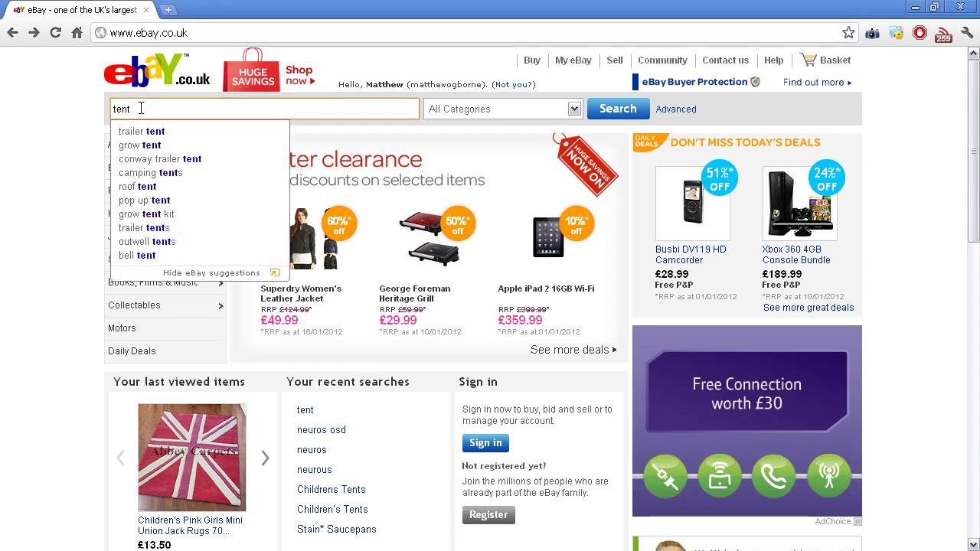
key("Return")
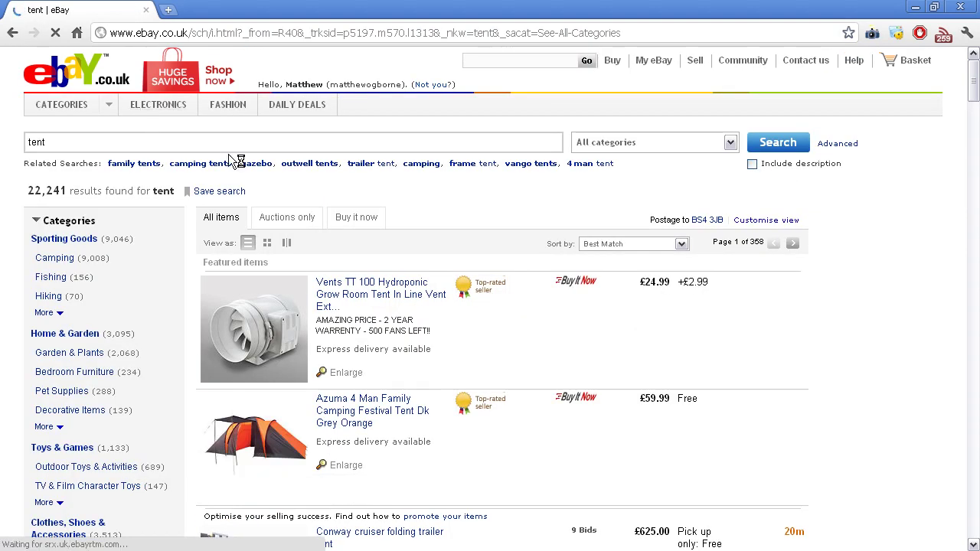
scroll(423, 216, "down", 1)
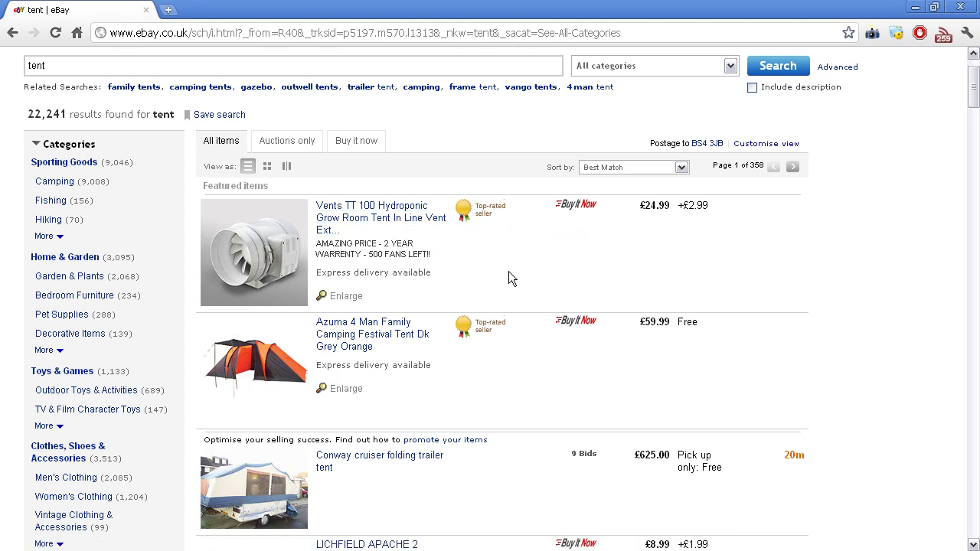
scroll(509, 271, "down", 1)
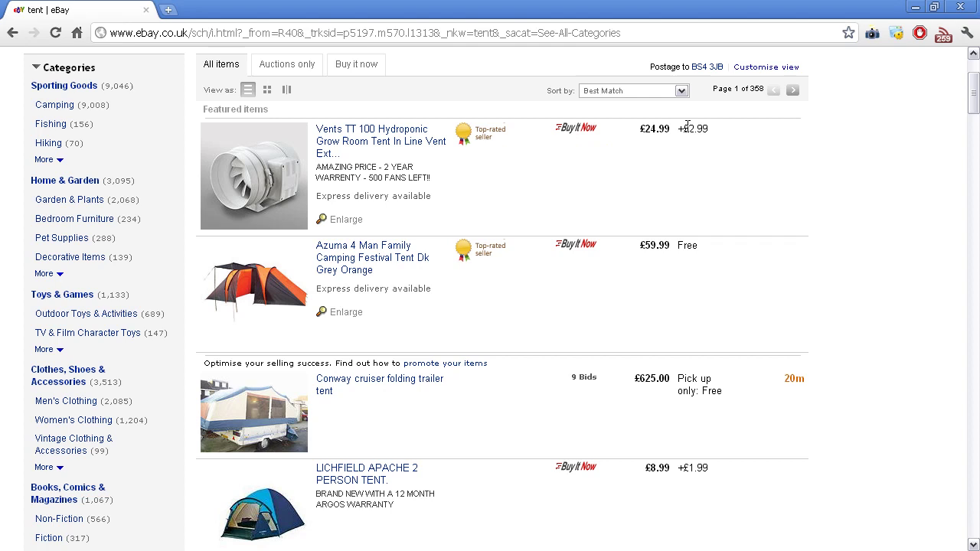
scroll(664, 163, "up", 2)
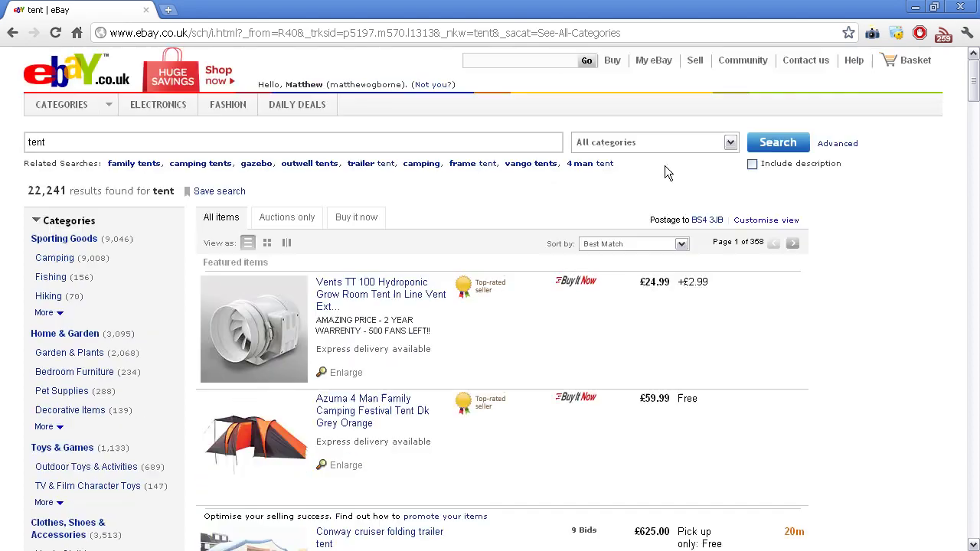
left_click(268, 246)
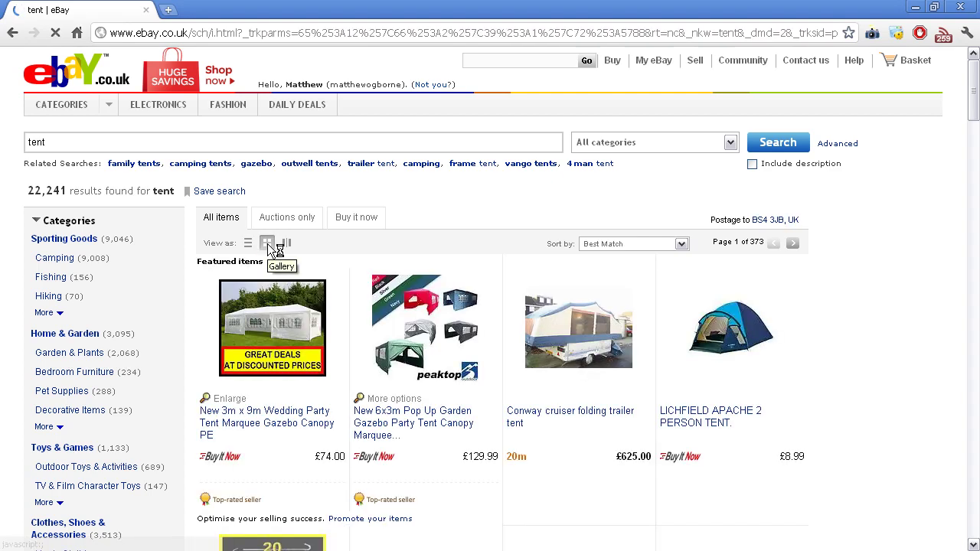
scroll(268, 247, "down", 1)
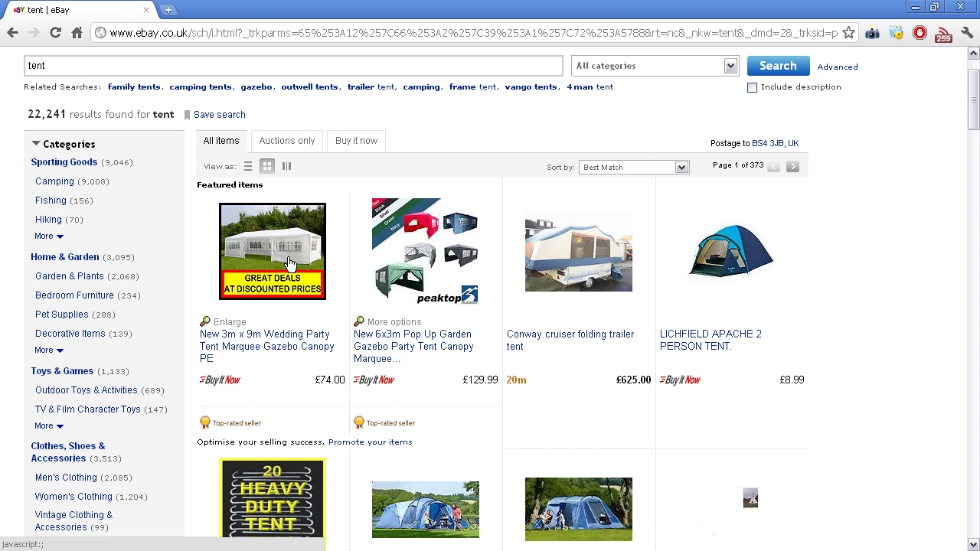
left_click(287, 166)
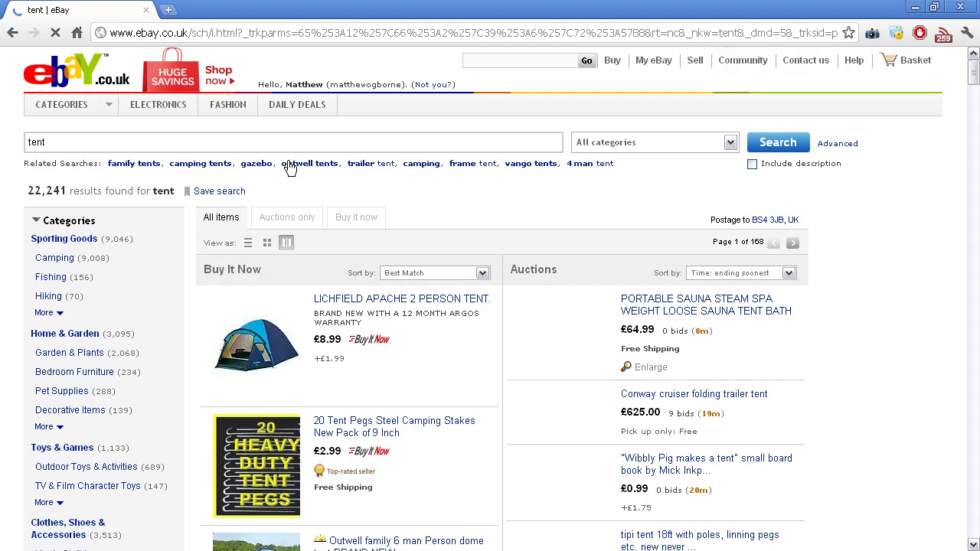
left_click(248, 243)
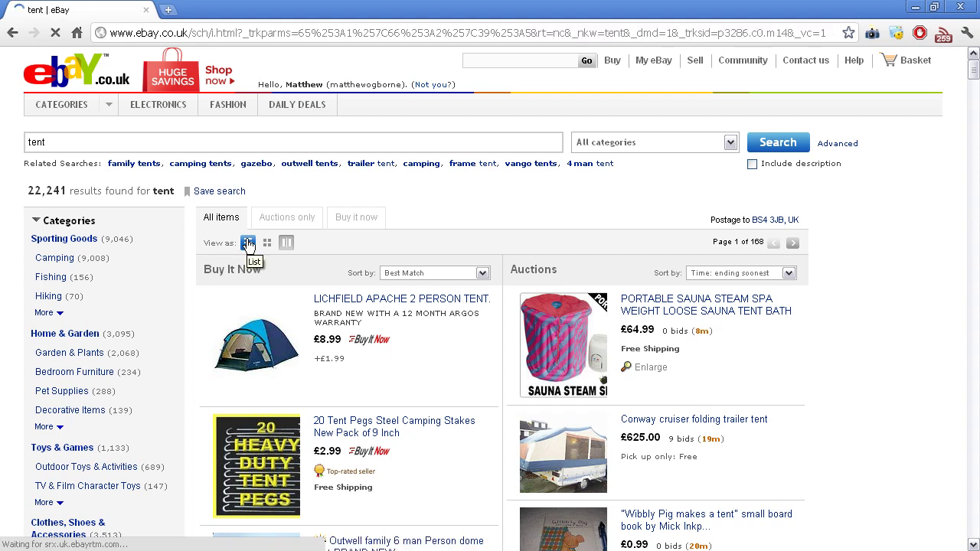
left_click(289, 220)
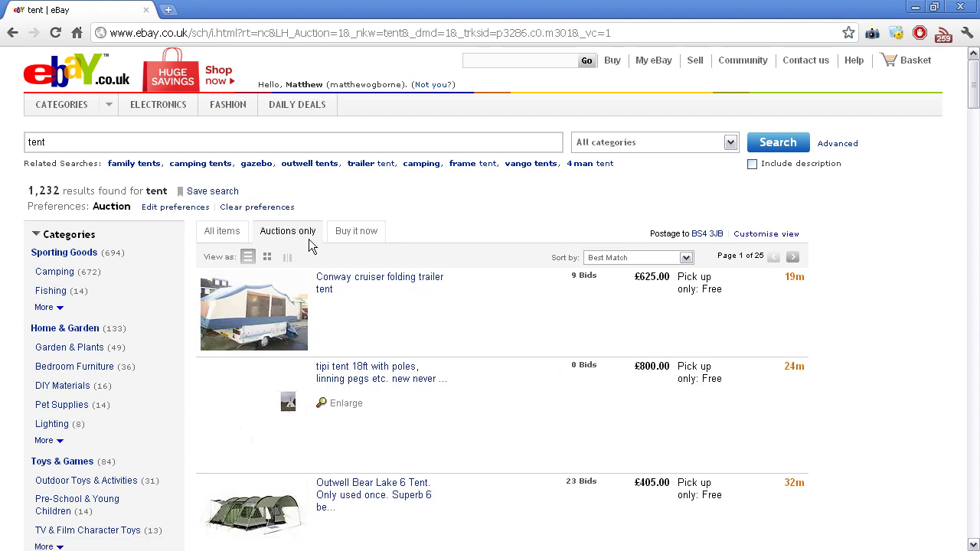
left_click(364, 233)
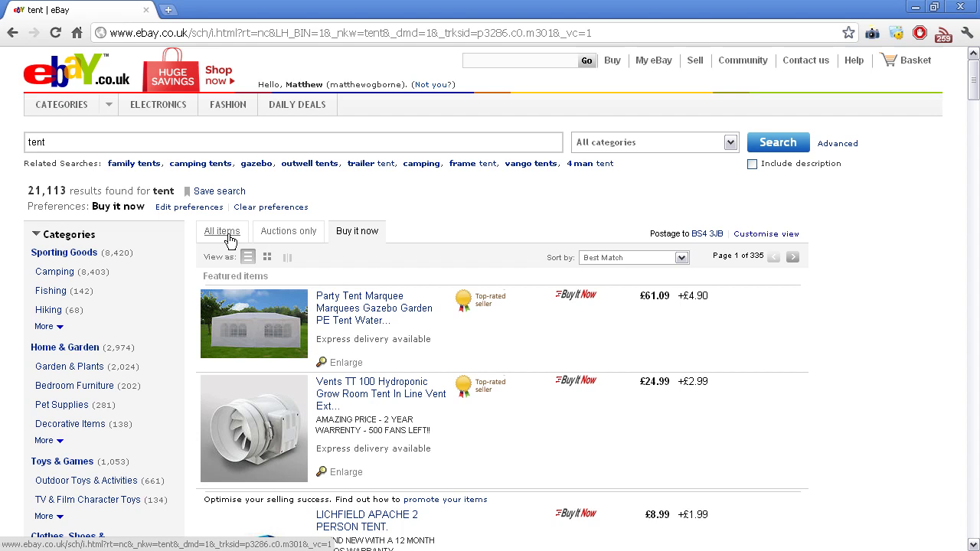
left_click(228, 240)
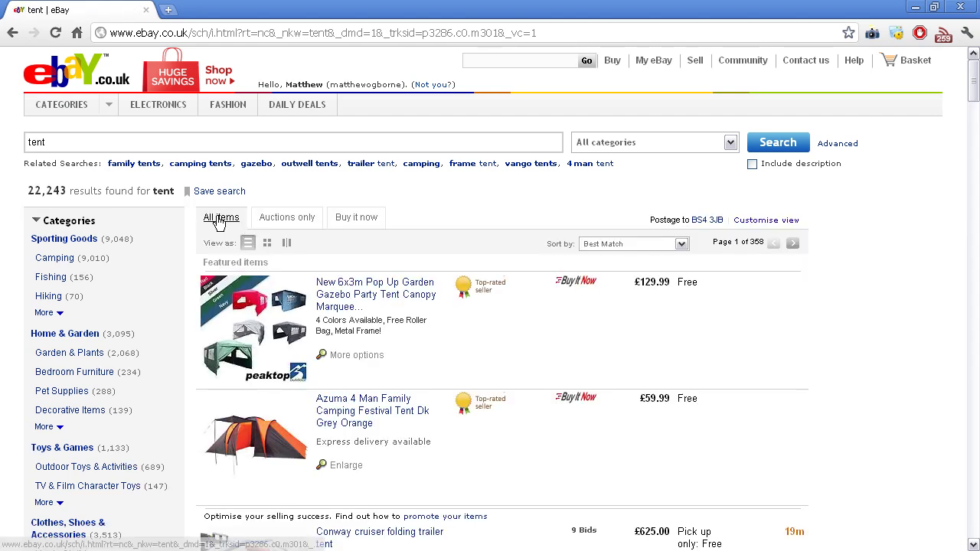
Step: Add the PayPal column in the Customise your search settings
left_click(766, 221)
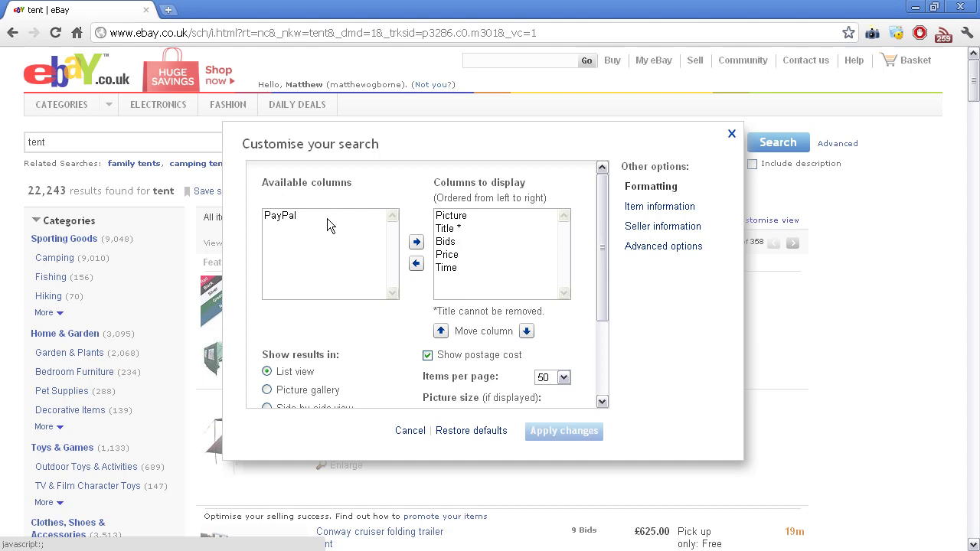
left_click(306, 218)
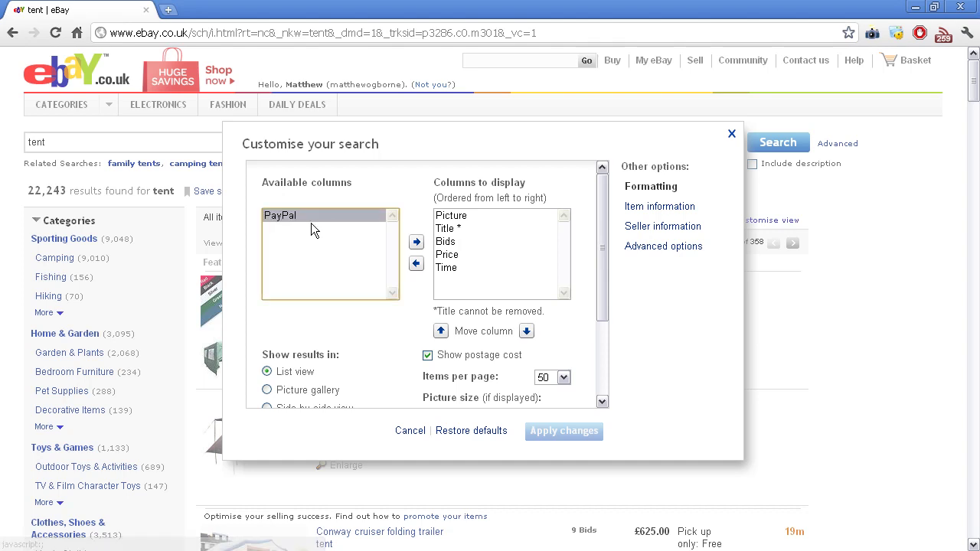
left_click(416, 242)
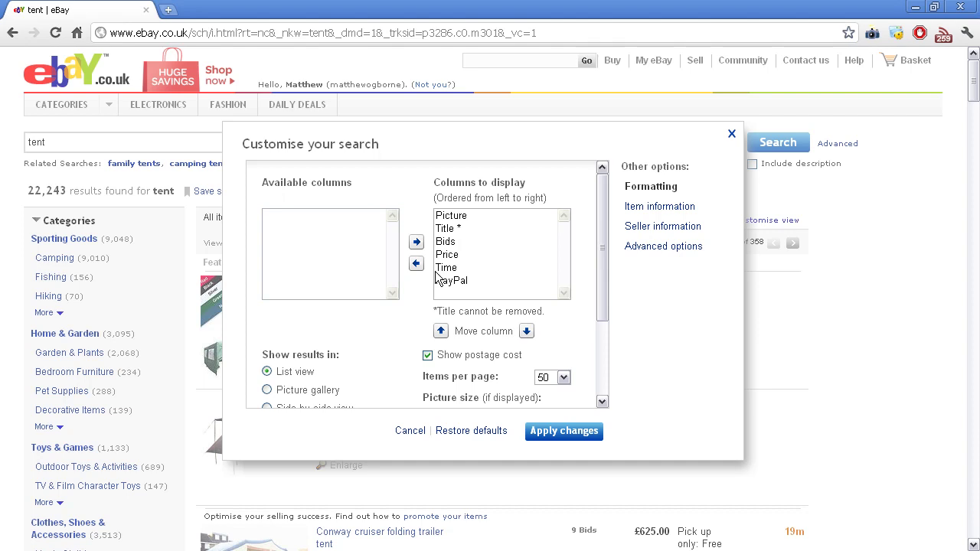
Step: Re-add the Picture column and move it to the top, ahead of Title, Bids, Price, Time and PayPal
left_click(450, 217)
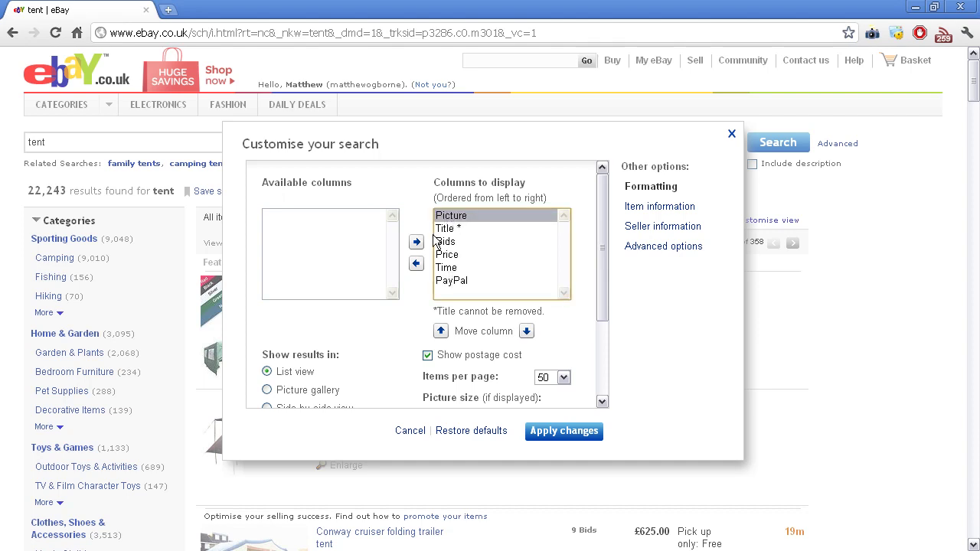
left_click(416, 264)
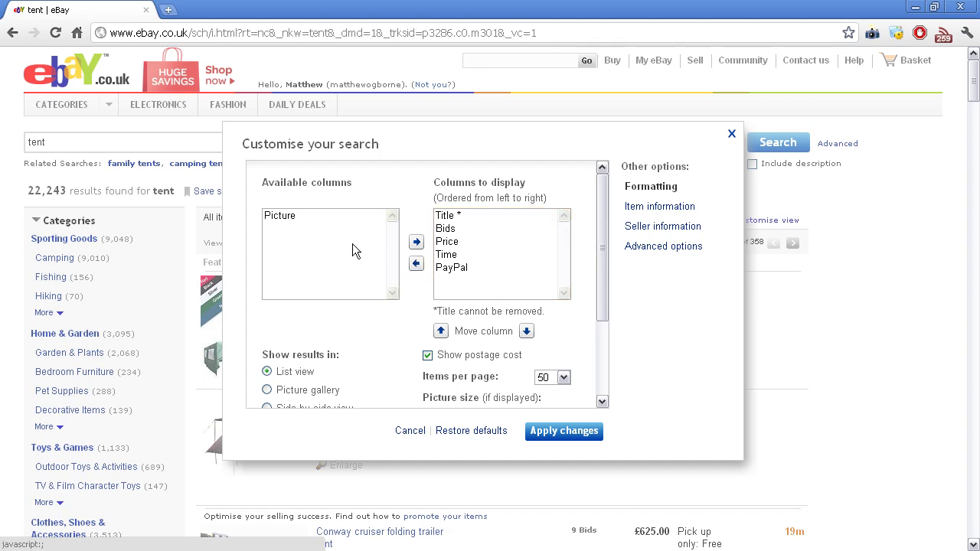
left_click(285, 218)
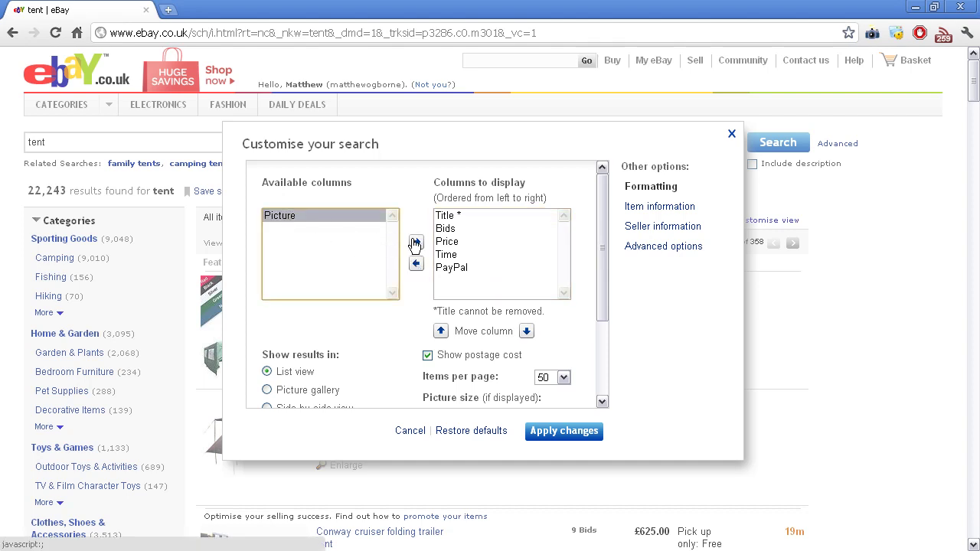
left_click(416, 242)
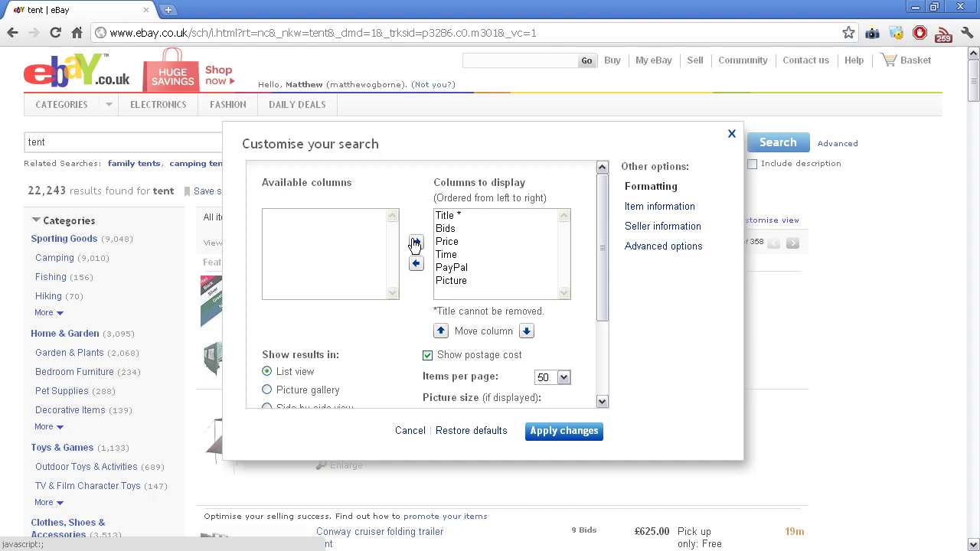
left_click(441, 283)
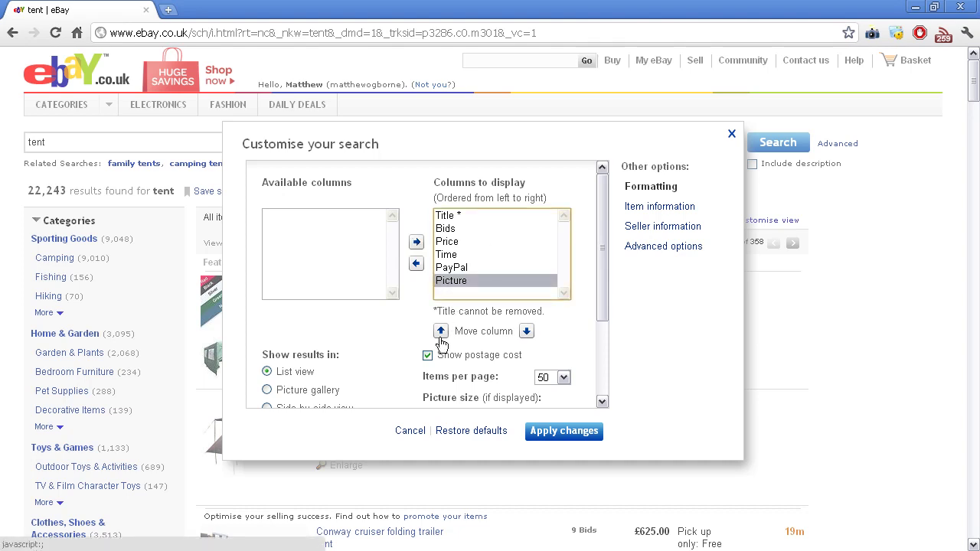
left_click(440, 332)
left_click(440, 333)
left_click(440, 332)
left_click(440, 332)
left_click(440, 332)
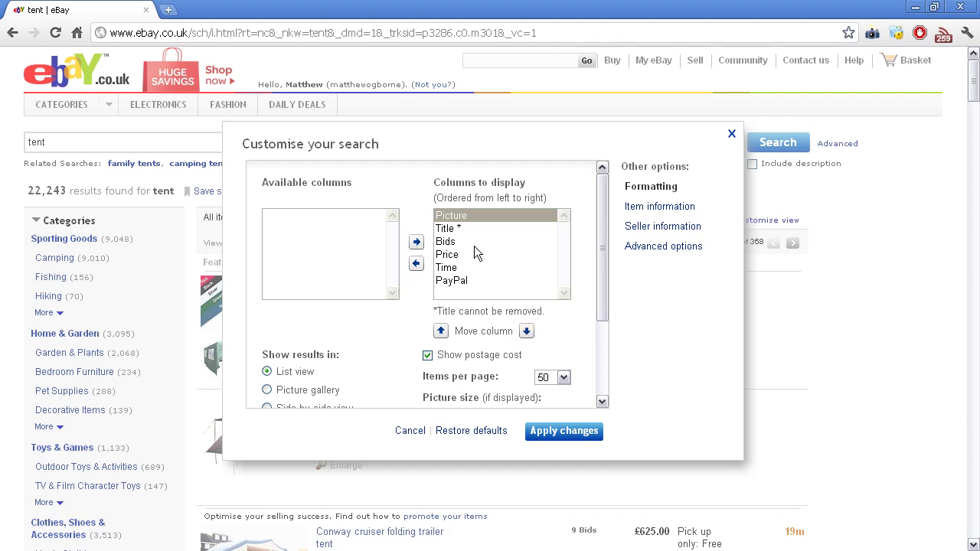
scroll(573, 340, "down", 1)
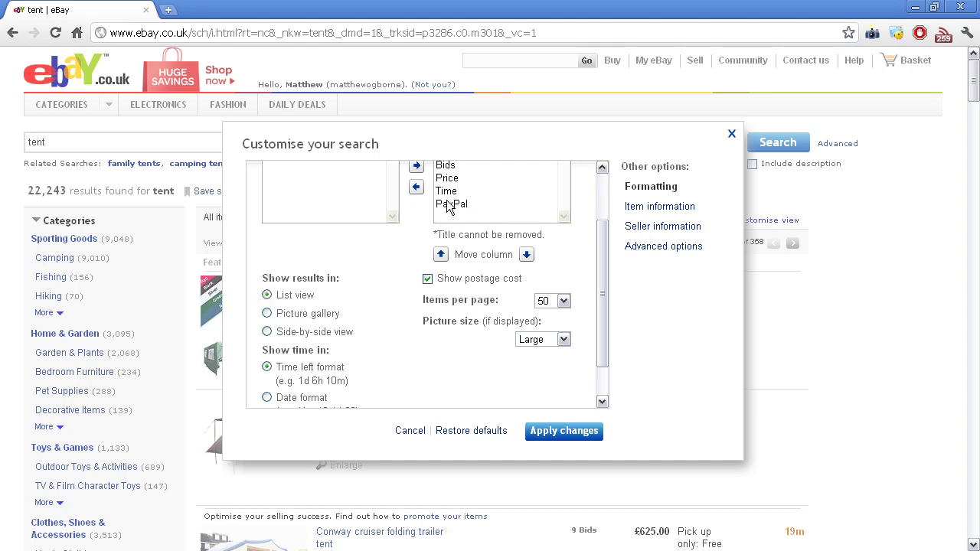
Step: Set 200 items per page and put each item title on its own row
scroll(455, 209, "down", 1)
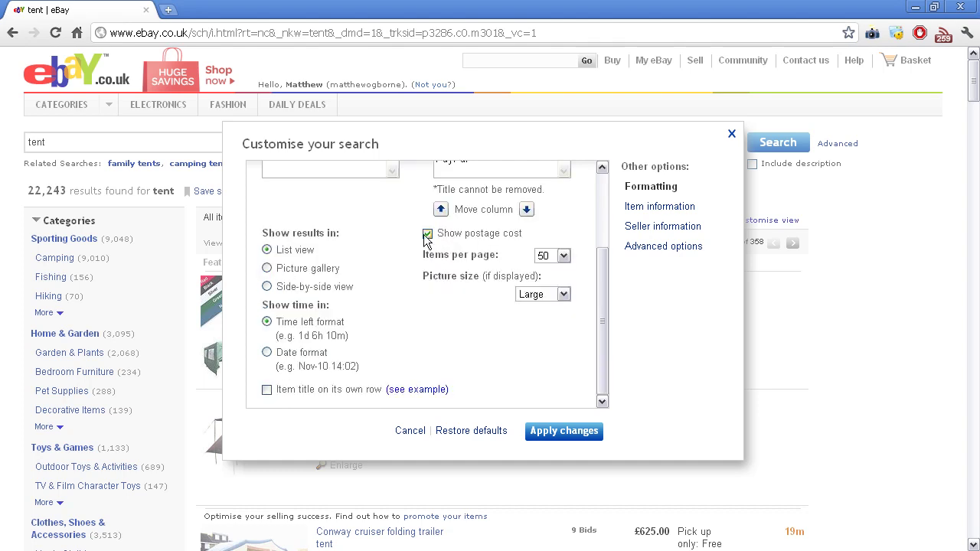
left_click(564, 257)
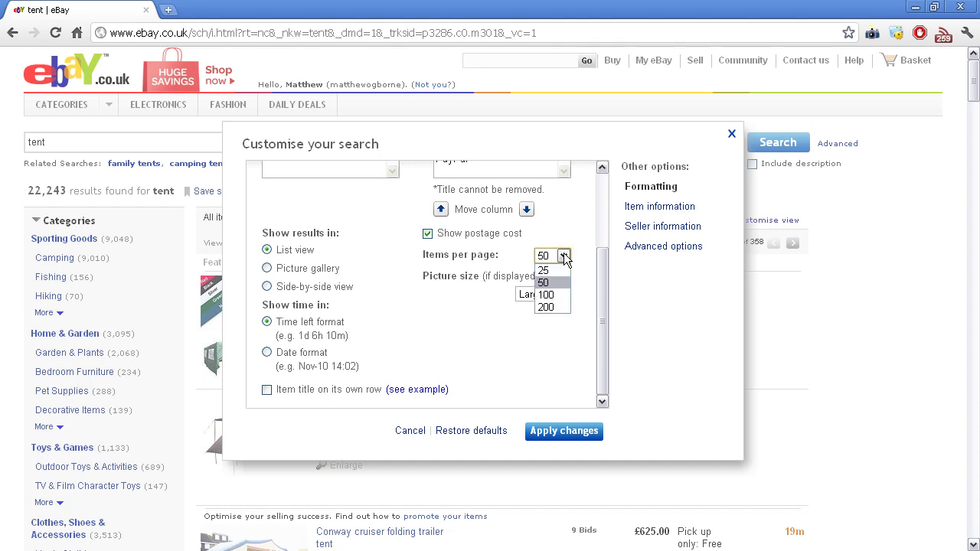
left_click(544, 307)
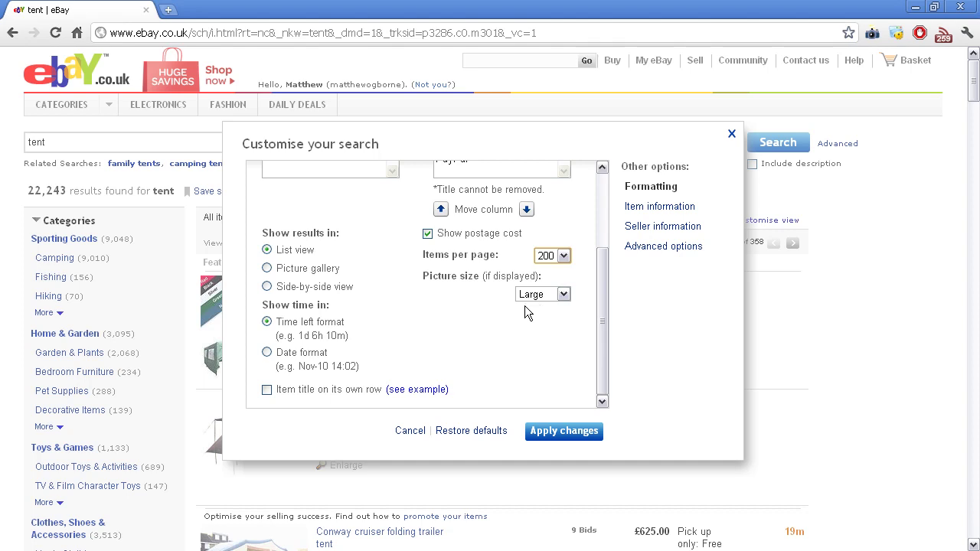
left_click(267, 391)
Step: Apply the new results layout and reopen the Customise your search dialog
left_click(558, 435)
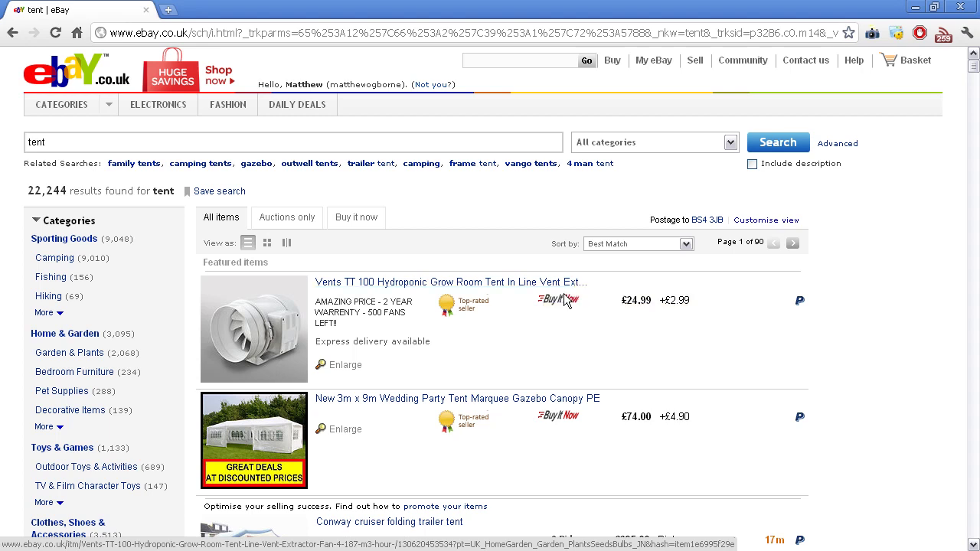
left_click(786, 226)
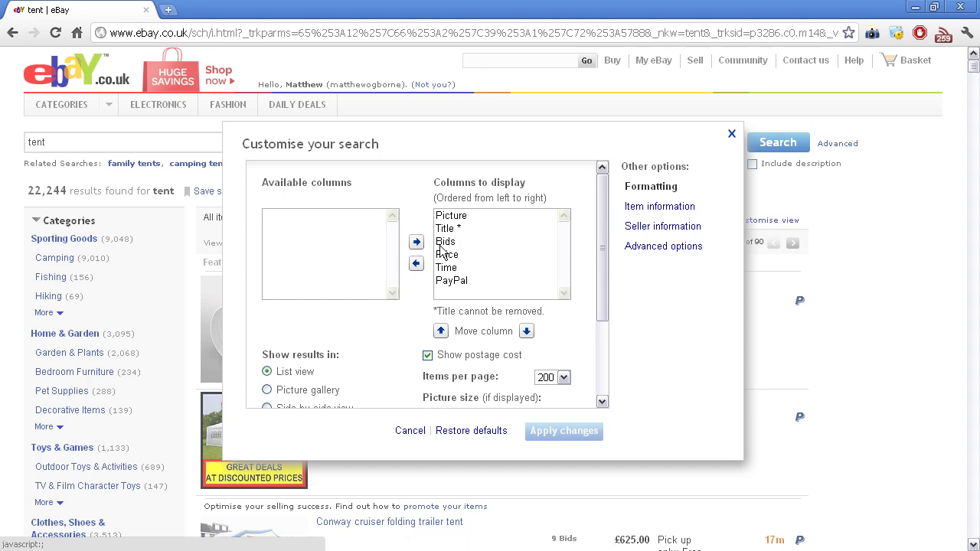
Step: Under Item information, show Item Number, Watch This Item Link and Location: Country/Region, leaving distance off
left_click(639, 208)
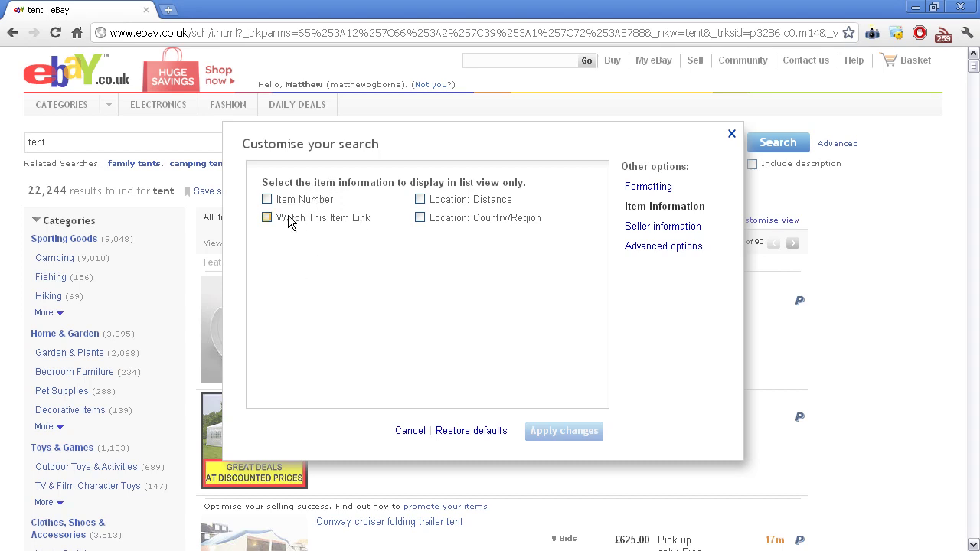
left_click(267, 199)
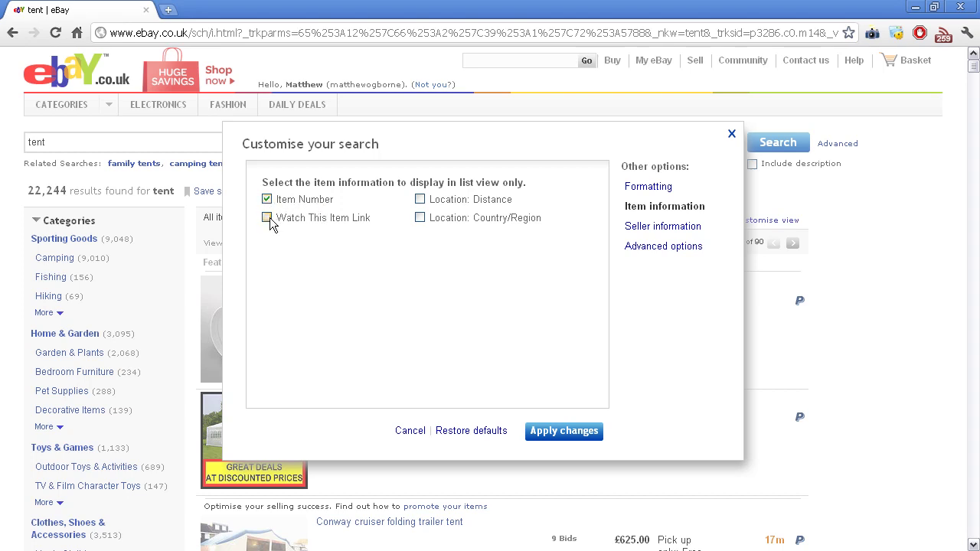
left_click(269, 222)
left_click(421, 199)
left_click(420, 200)
left_click(419, 218)
Step: Apply the item information choices and reopen the Customise your search dialog
left_click(580, 433)
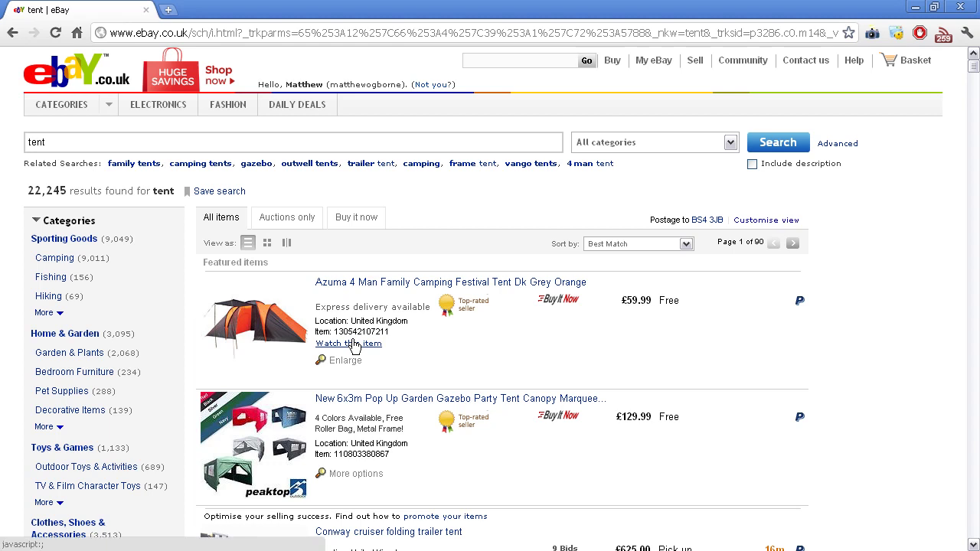
left_click(761, 222)
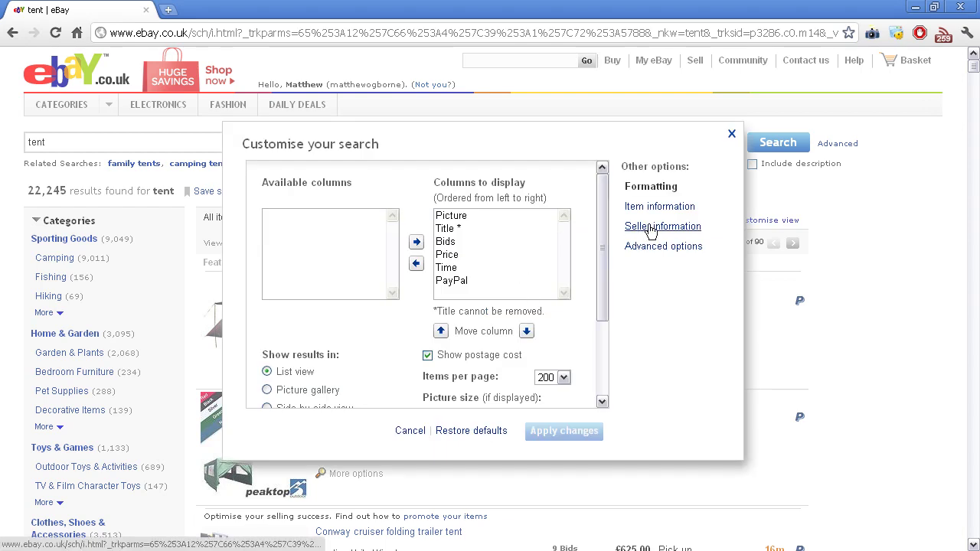
Step: Under Seller information, tick Shop name, Seller user ID and Seller feedback
left_click(659, 226)
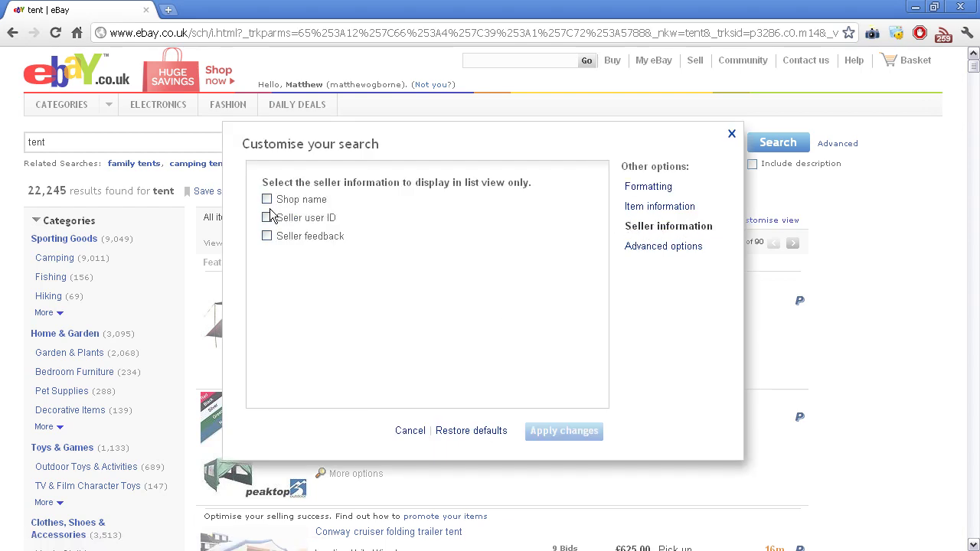
left_click(267, 200)
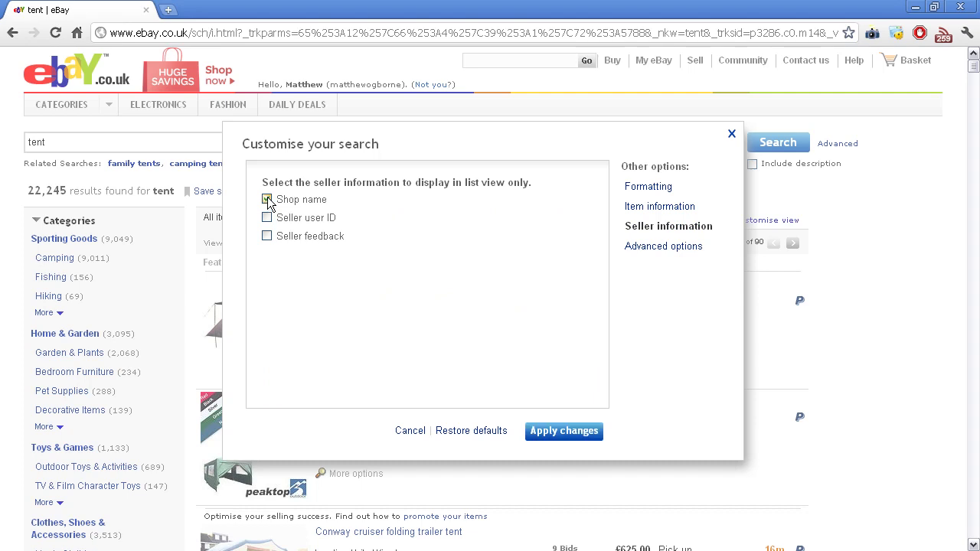
left_click(268, 218)
left_click(268, 238)
Step: View the Advanced options: Best match sorting and conversion to Pounds Sterling
left_click(649, 246)
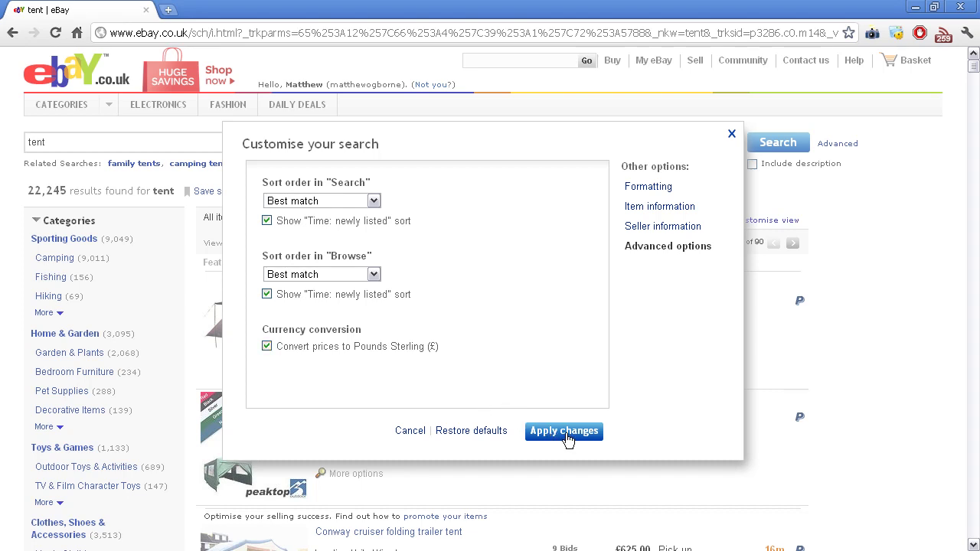
Step: Apply the seller choices and scroll results showing shop, seller ID and feedback
left_click(565, 432)
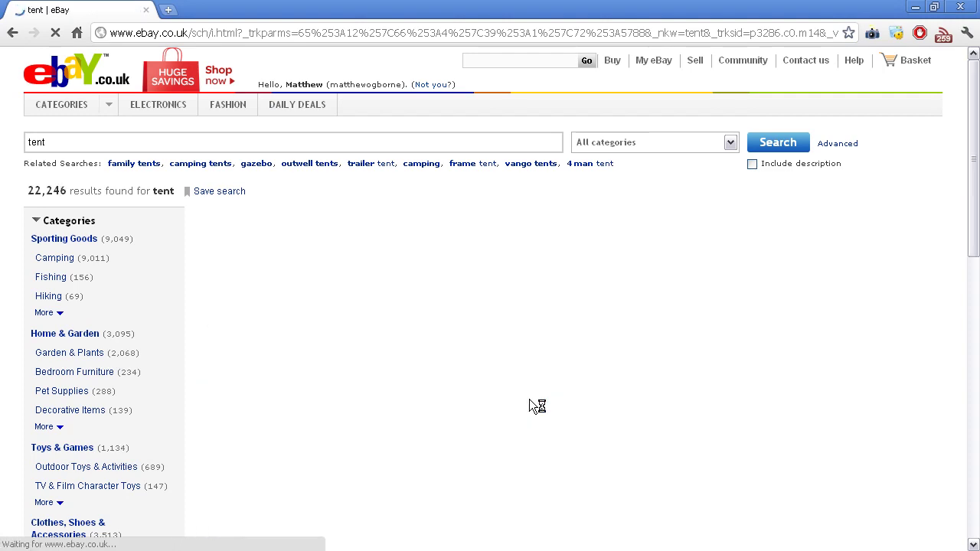
scroll(505, 360, "down", 1)
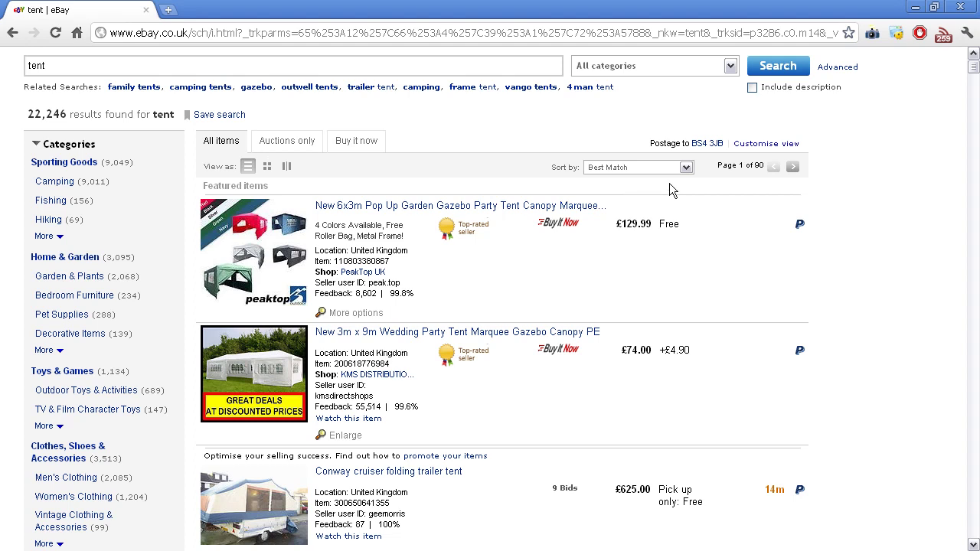
Step: Restore the default results layout with 50 items per page and apply it
left_click(751, 144)
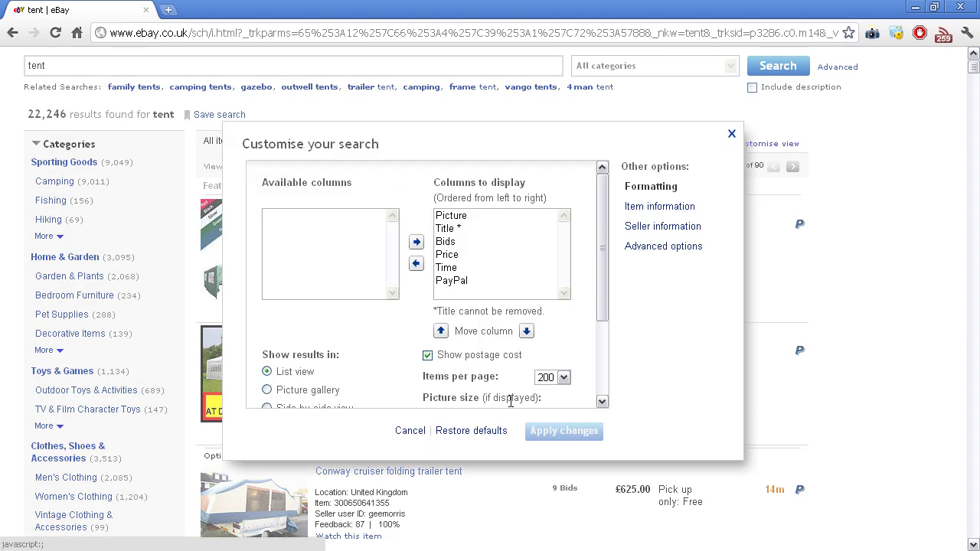
left_click(476, 432)
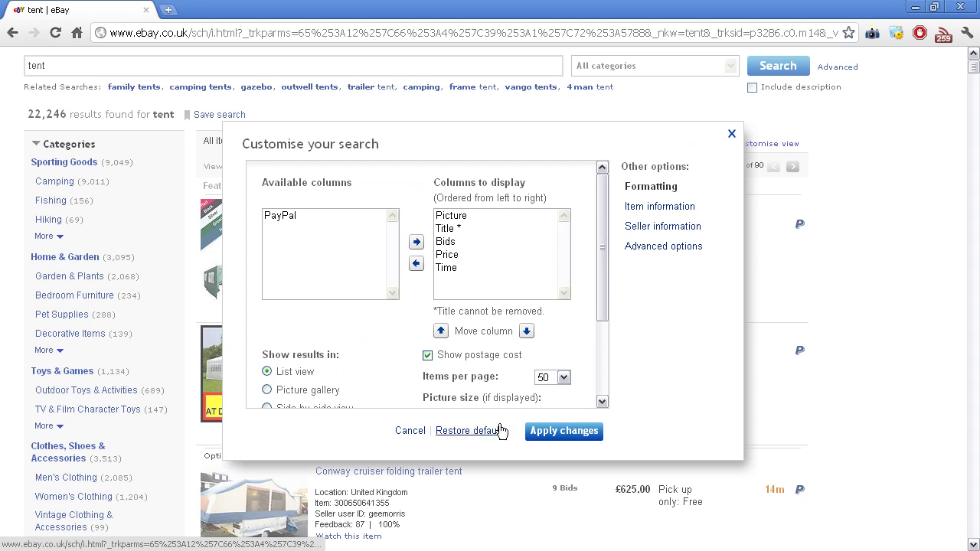
left_click(550, 432)
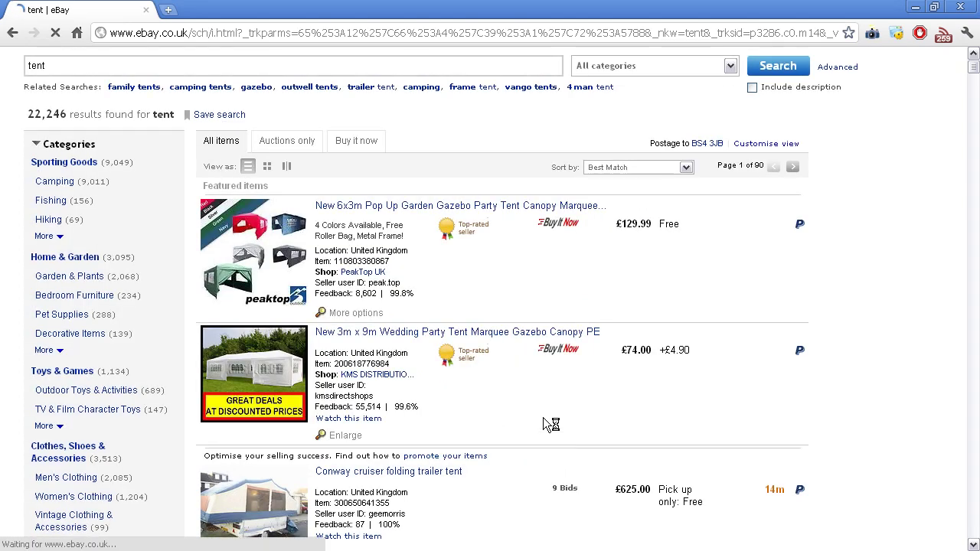